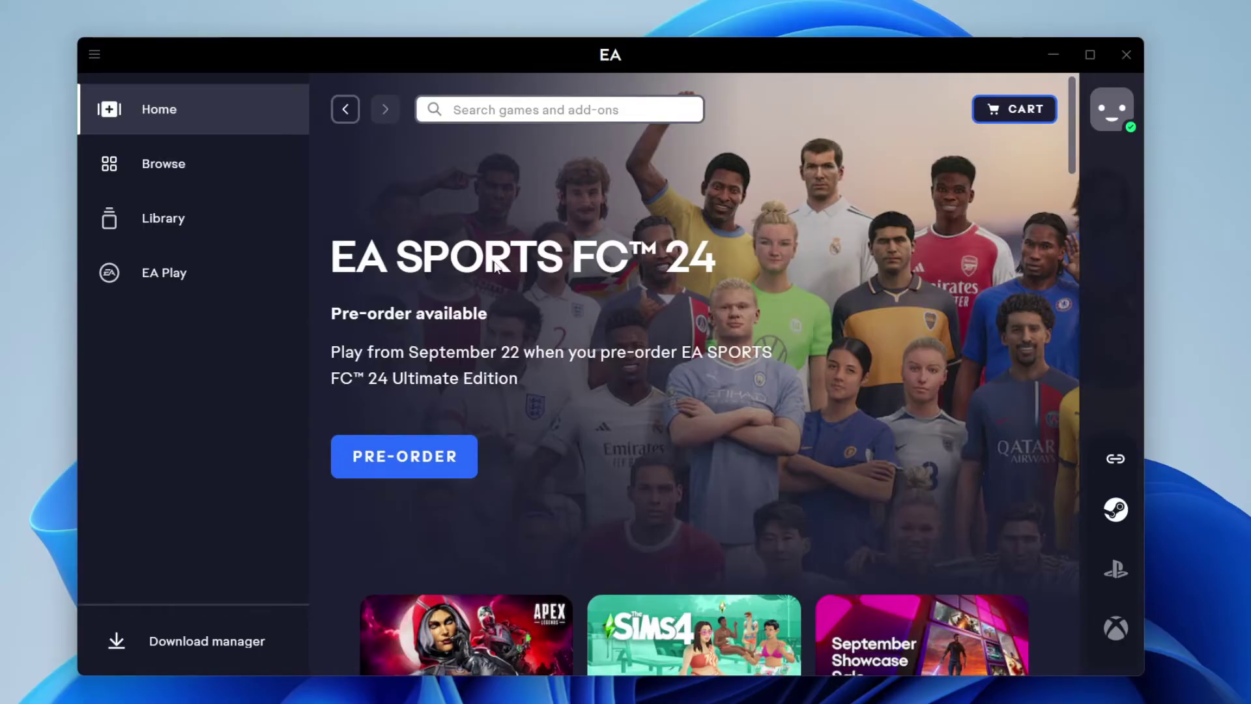
# Start the Apex Legends download from the Library and open its language preference options.
pyautogui.click(190, 239)
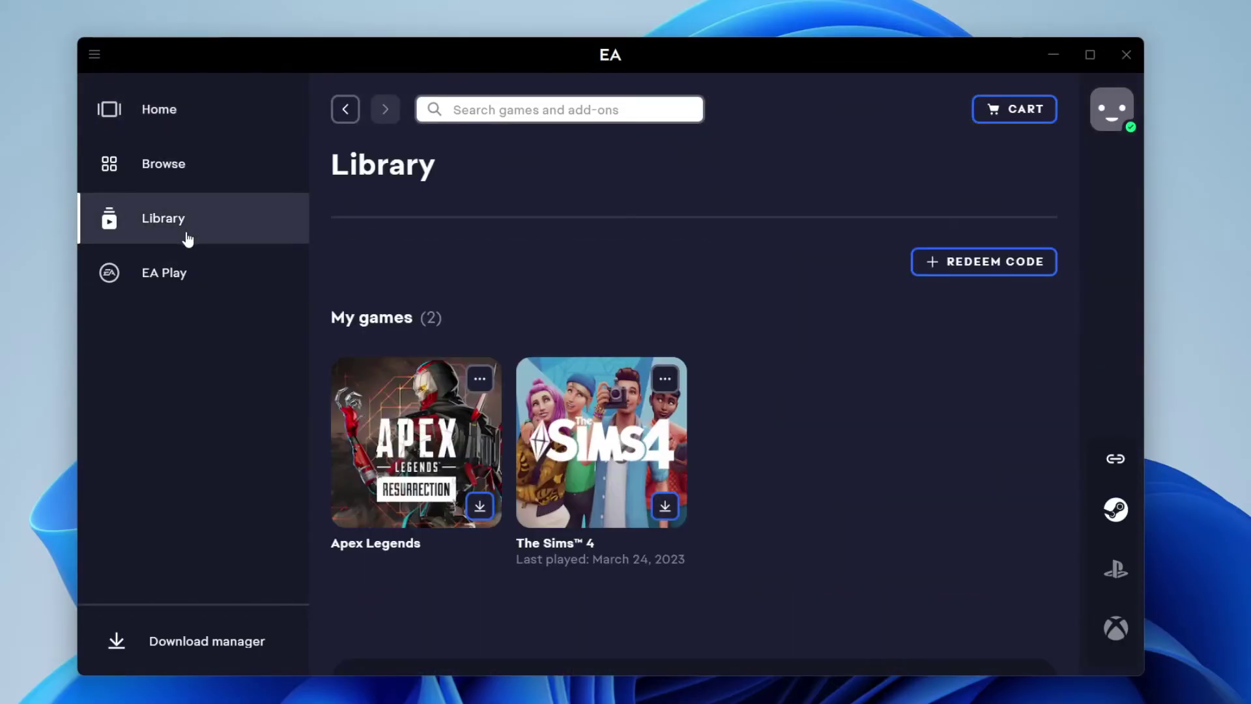
pyautogui.scroll(-2, 579, 248)
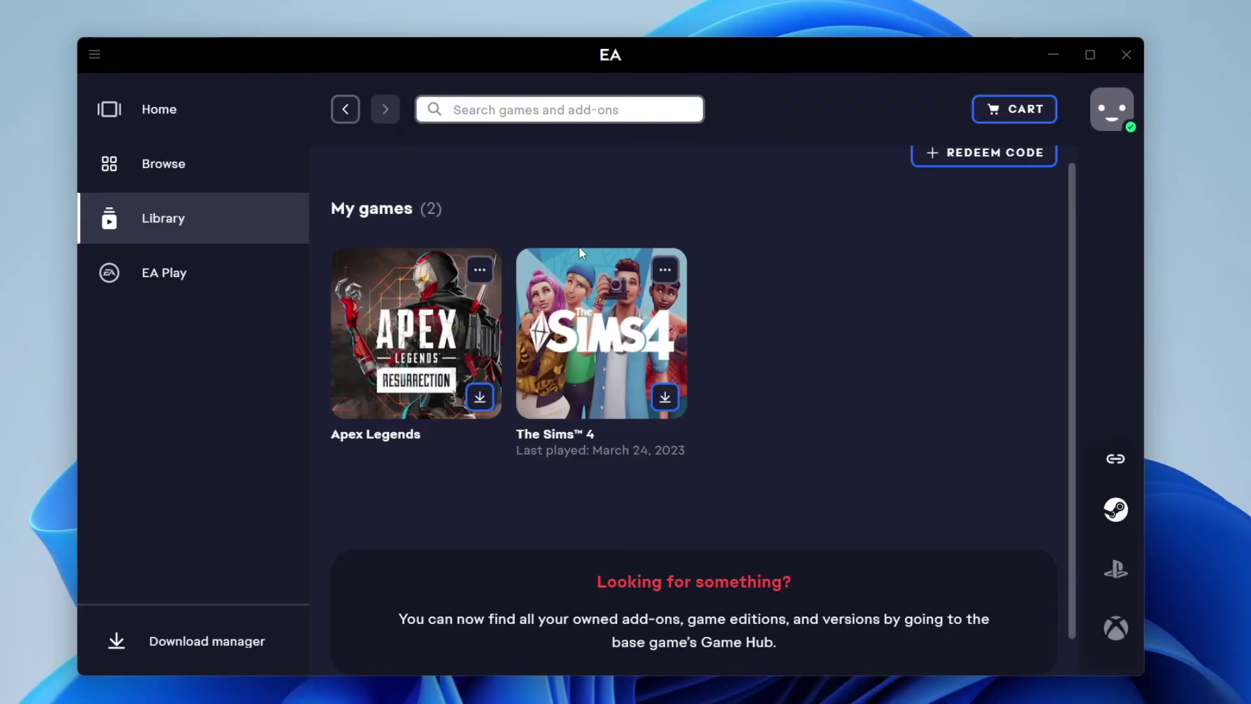
pyautogui.scroll(2, 579, 253)
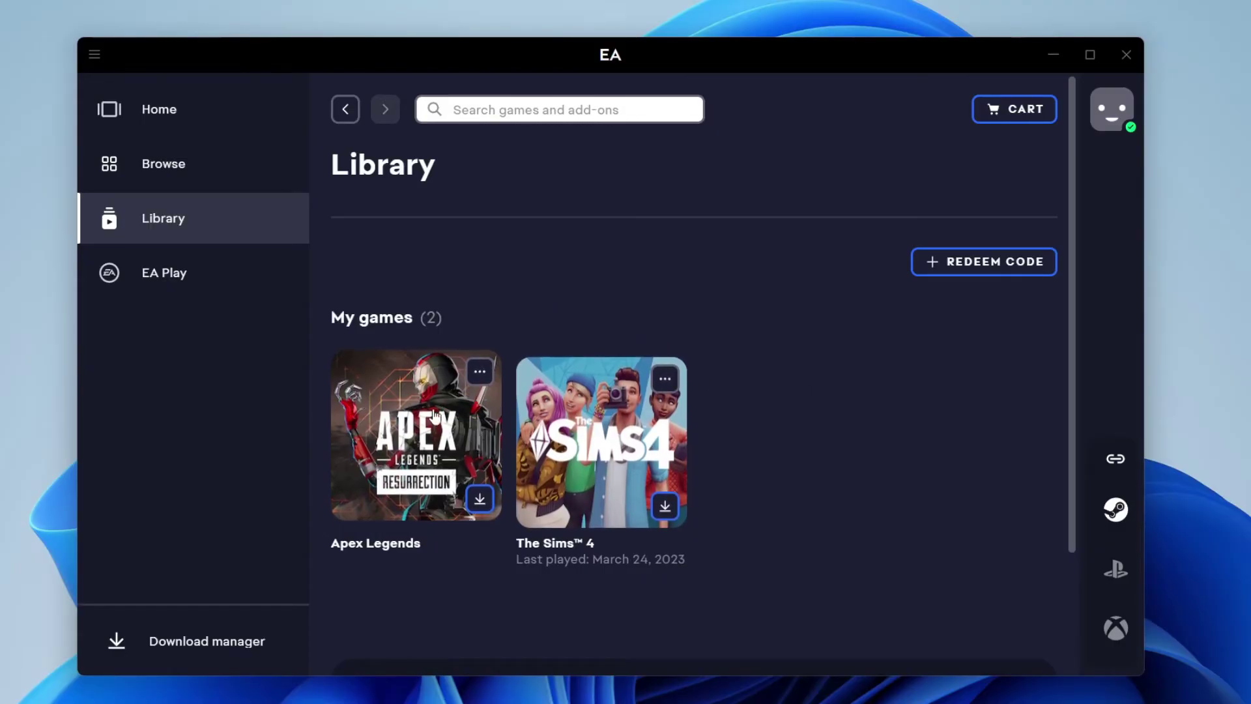
pyautogui.click(479, 371)
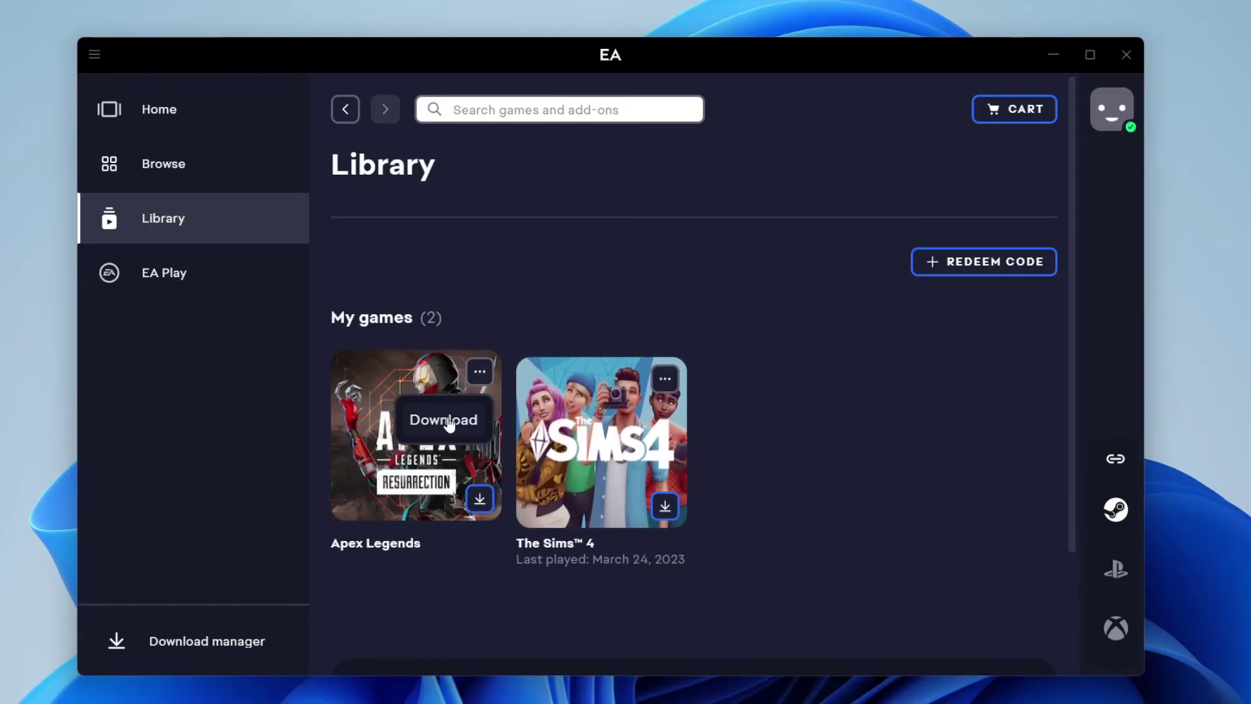
pyautogui.click(446, 423)
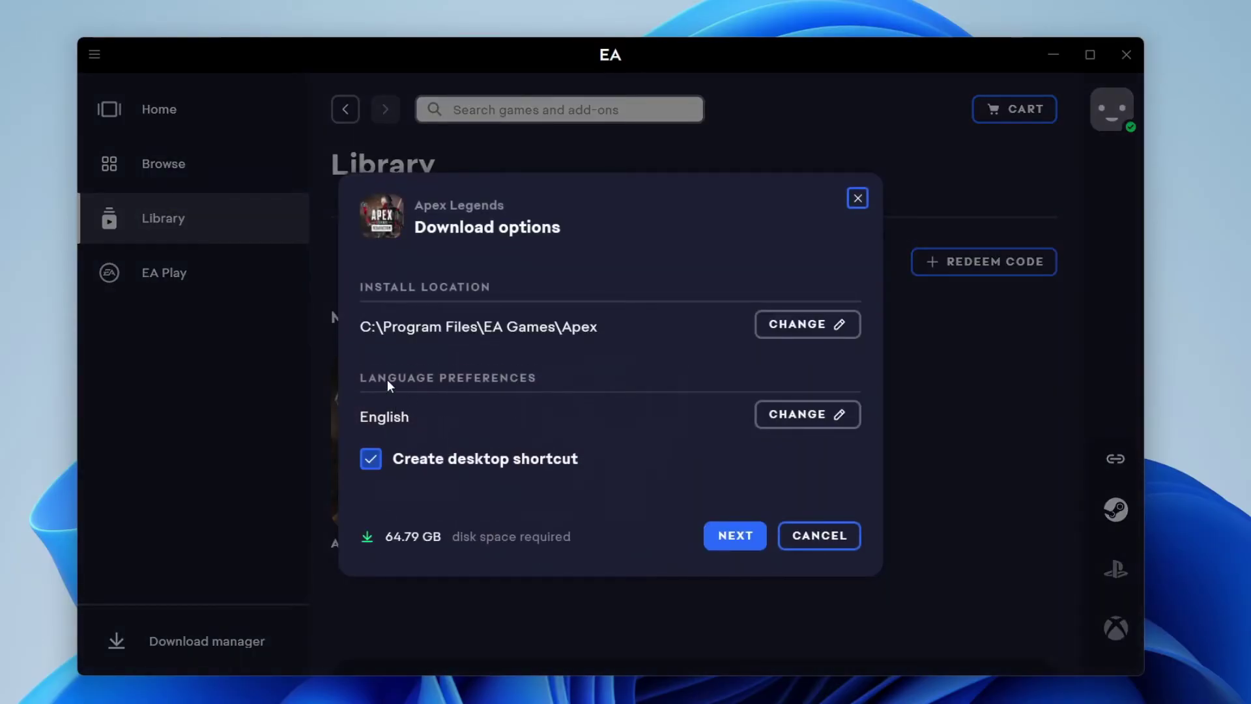
pyautogui.click(783, 418)
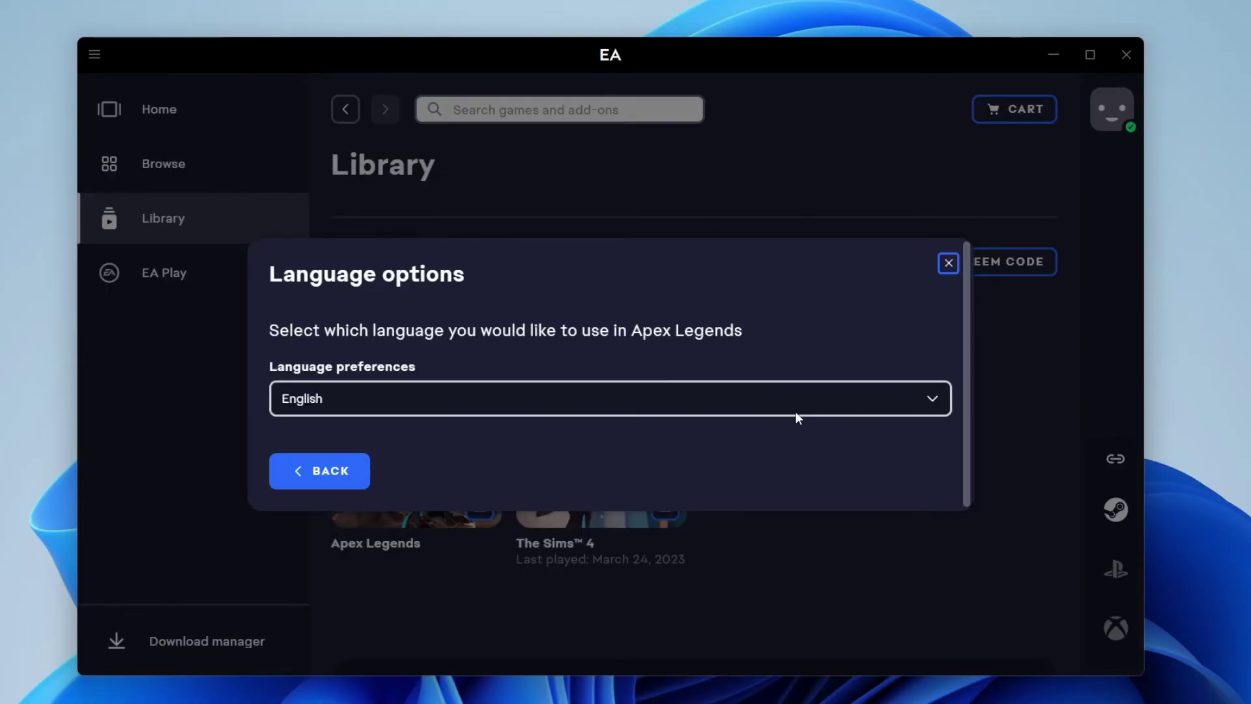
pyautogui.click(353, 409)
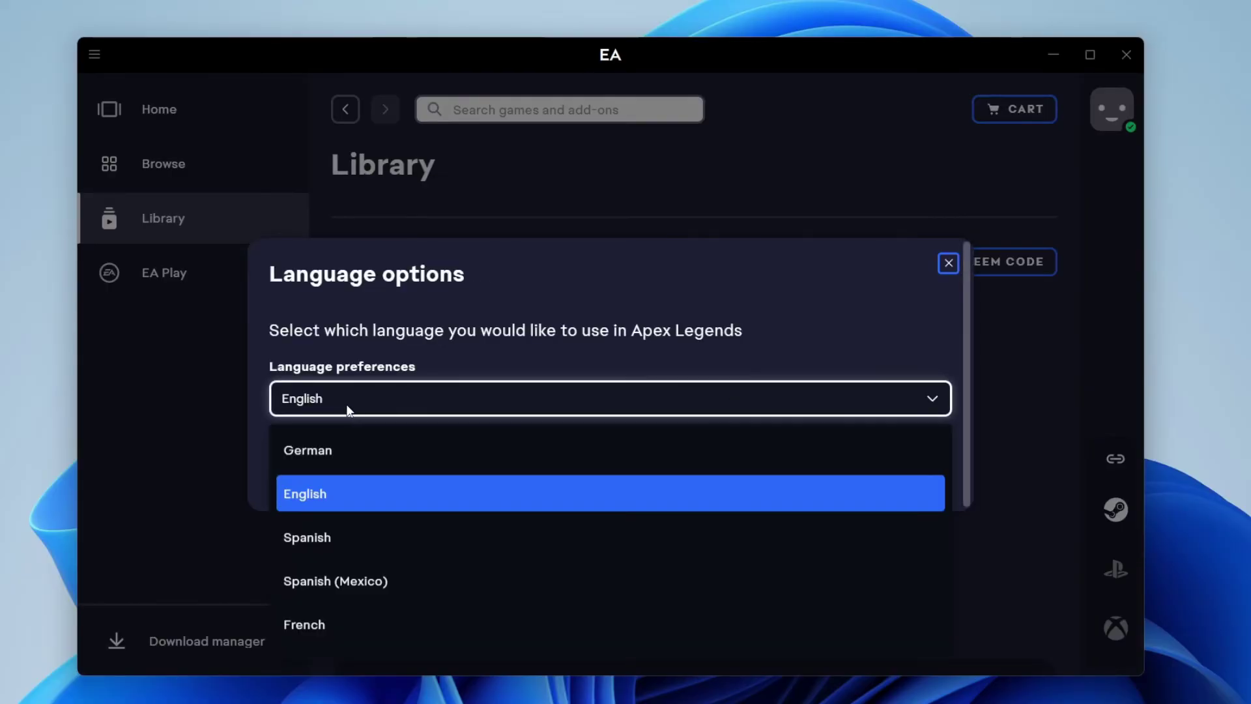
pyautogui.scroll(-2, 416, 423)
pyautogui.scroll(-5, 392, 455)
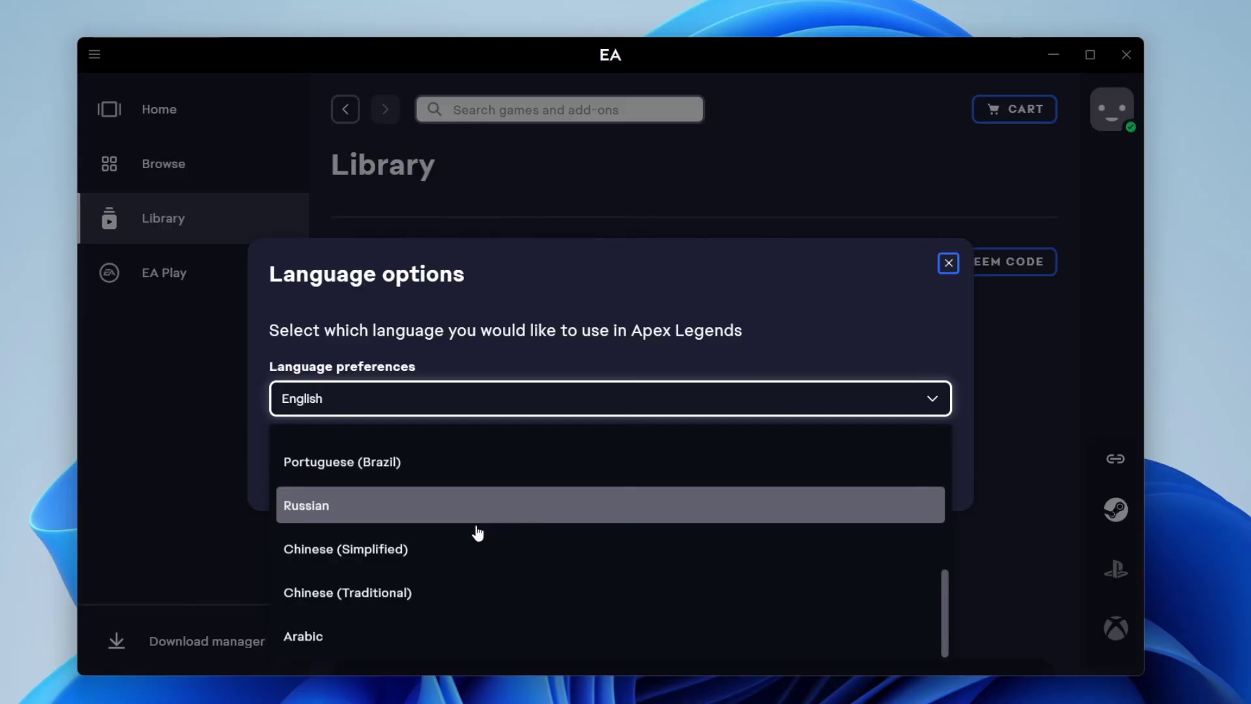
pyautogui.scroll(2, 481, 525)
pyautogui.scroll(5, 460, 543)
pyautogui.click(328, 494)
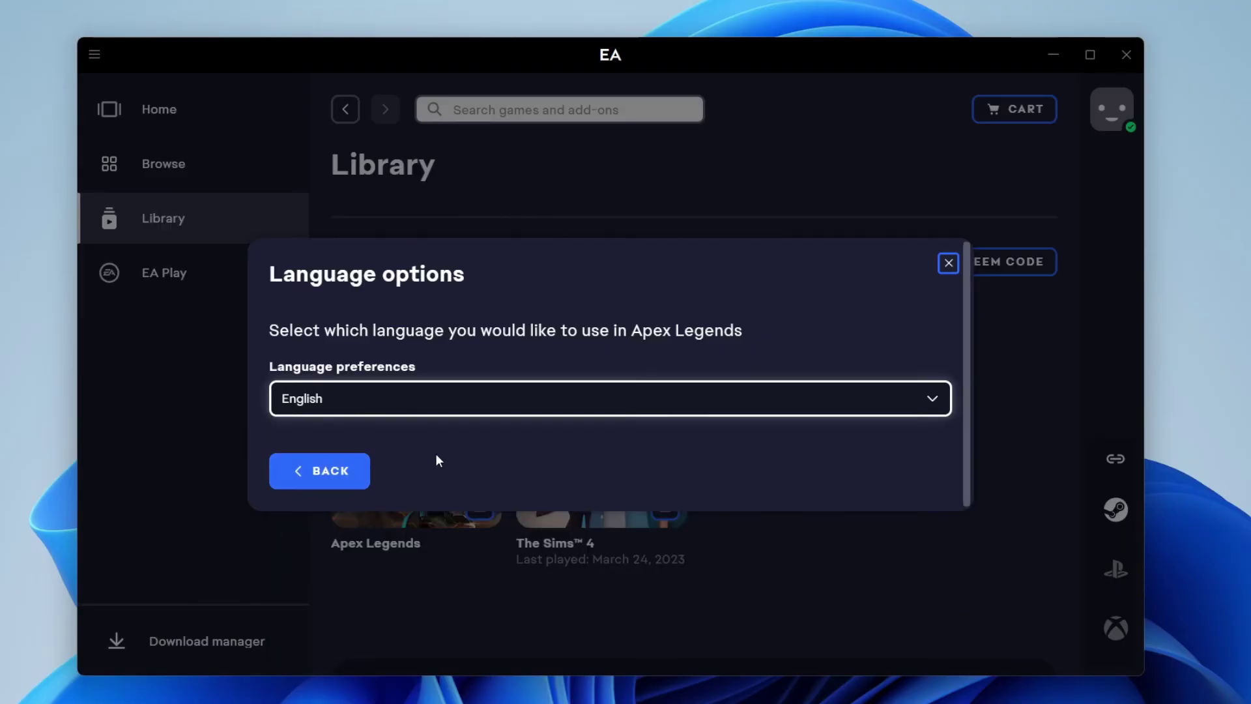
pyautogui.click(414, 409)
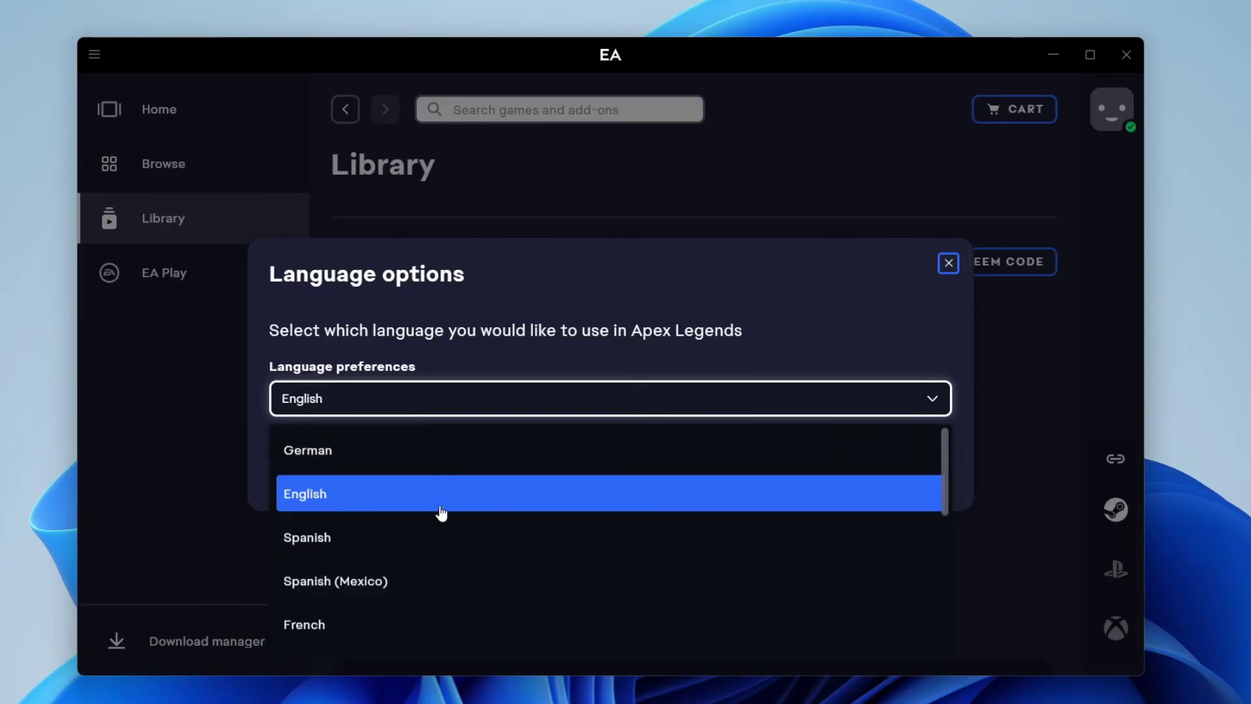
pyautogui.click(328, 500)
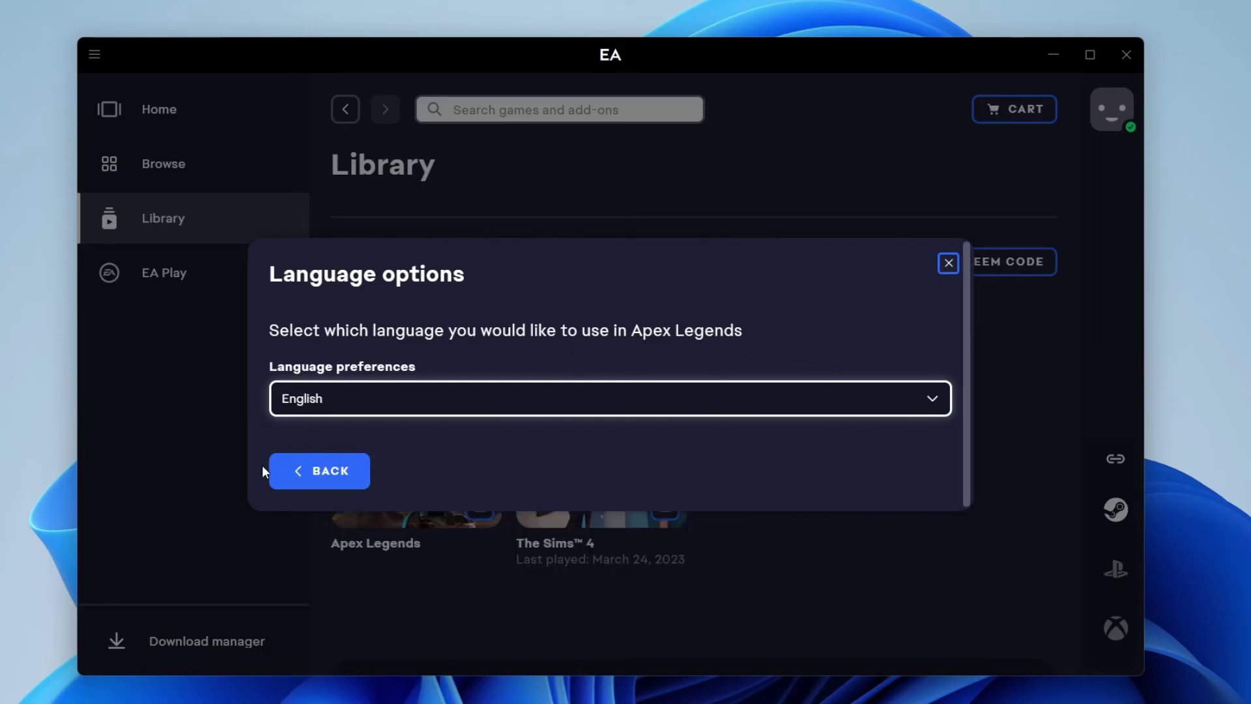
# Return to Apex Legends download options with English kept as the language.
pyautogui.click(301, 481)
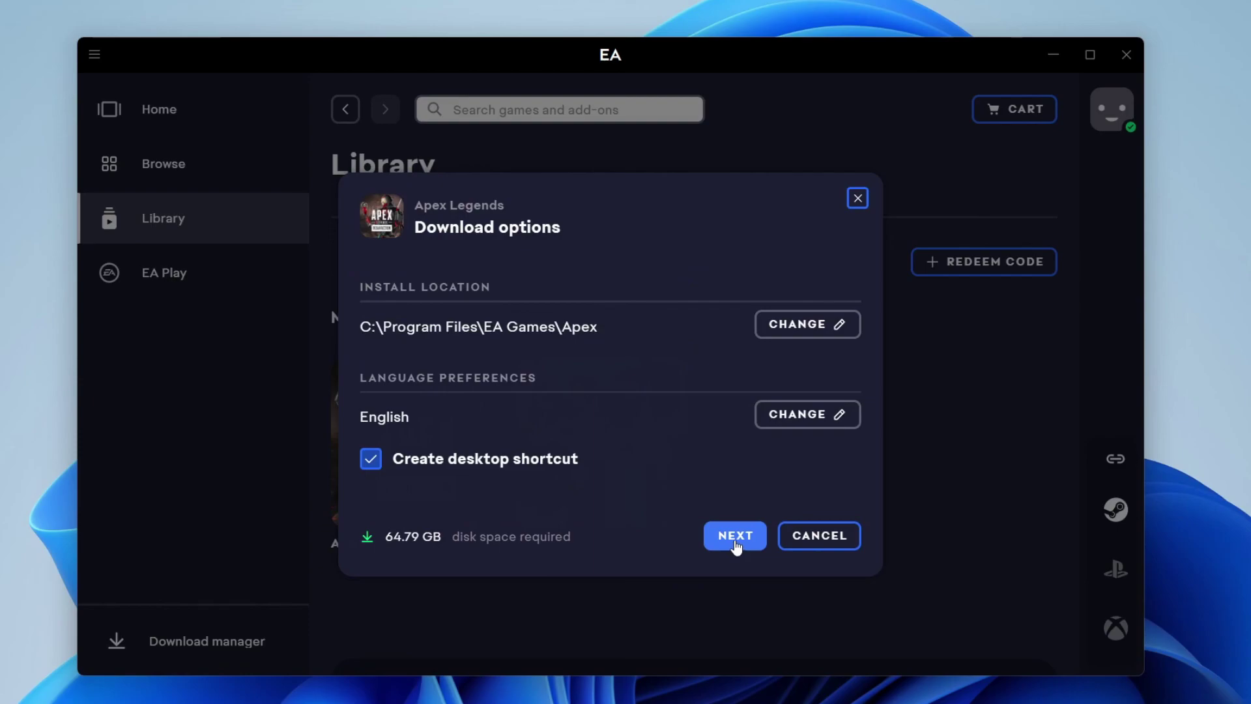